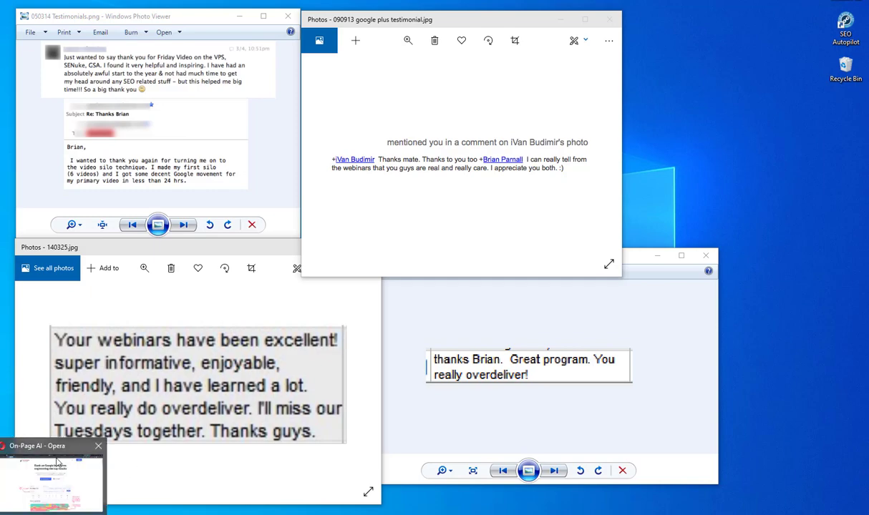
- Bring up the On-Page.ai homepage and highlight its 'Predictive Guest Post' heading
{"action": "left_click", "coordinate": [55, 451]}
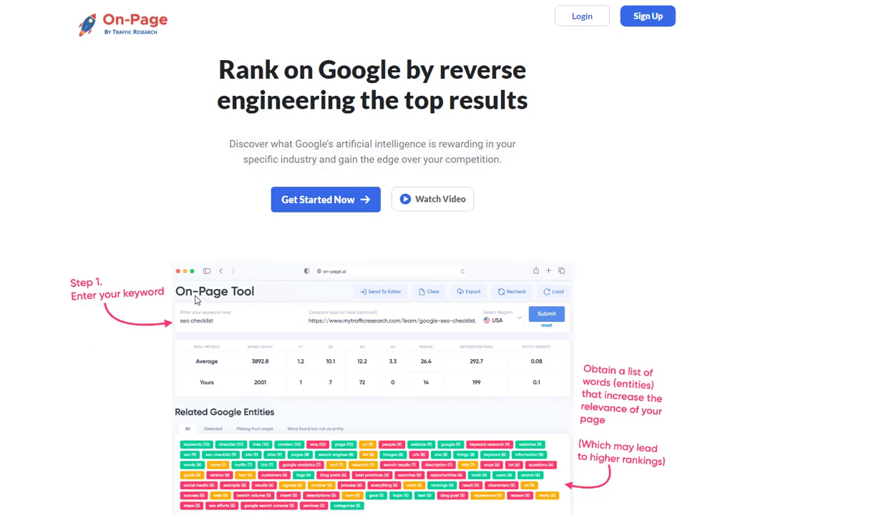
{"action": "scroll", "coordinate": [196, 299], "scroll_direction": "down", "scroll_amount": 4}
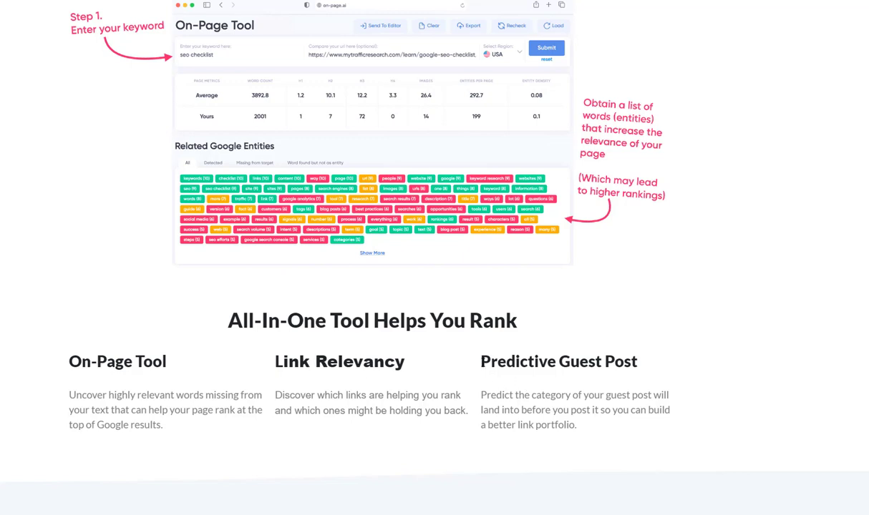
{"action": "left_click_drag", "start_coordinate": [481, 361], "coordinate": [636, 362]}
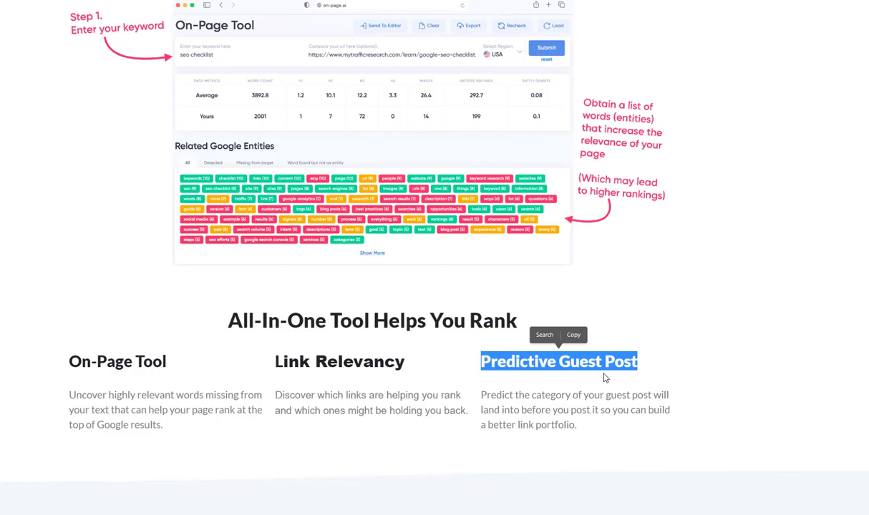
{"action": "scroll", "coordinate": [202, 382], "scroll_direction": "down", "scroll_amount": 3}
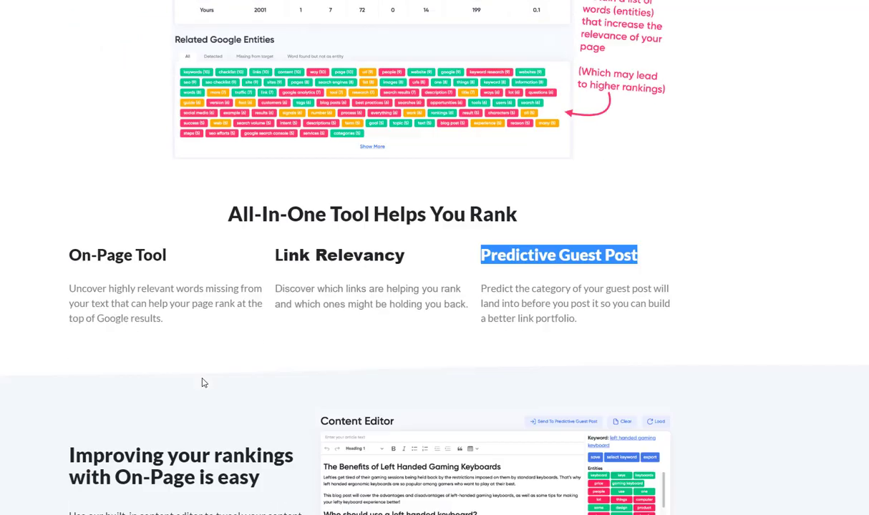
{"action": "scroll", "coordinate": [203, 382], "scroll_direction": "down", "scroll_amount": 2}
{"action": "scroll", "coordinate": [285, 379], "scroll_direction": "up", "scroll_amount": 4}
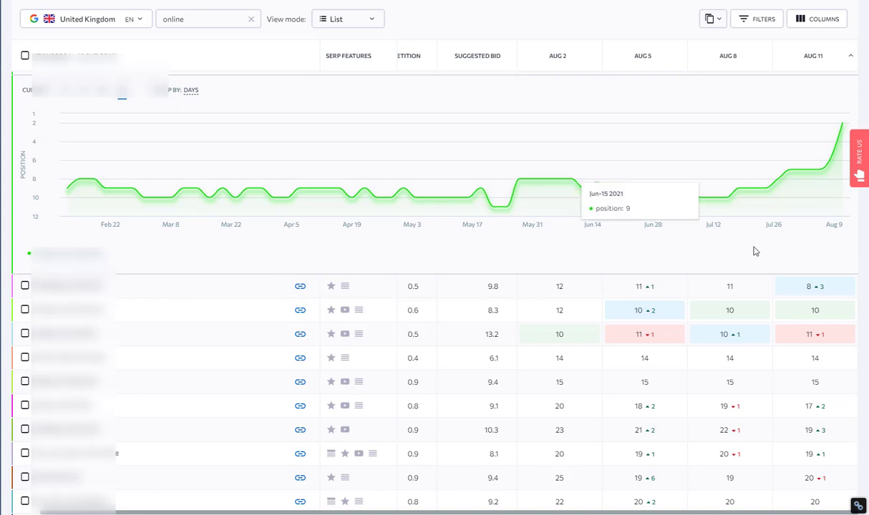
{"action": "scroll", "coordinate": [429, 286], "scroll_direction": "up", "scroll_amount": 1}
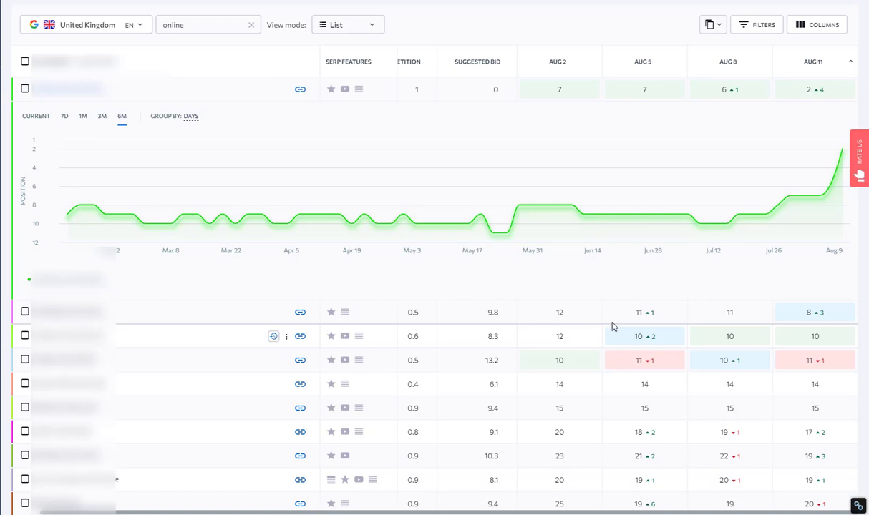
{"action": "mouse_move", "coordinate": [480, 213]}
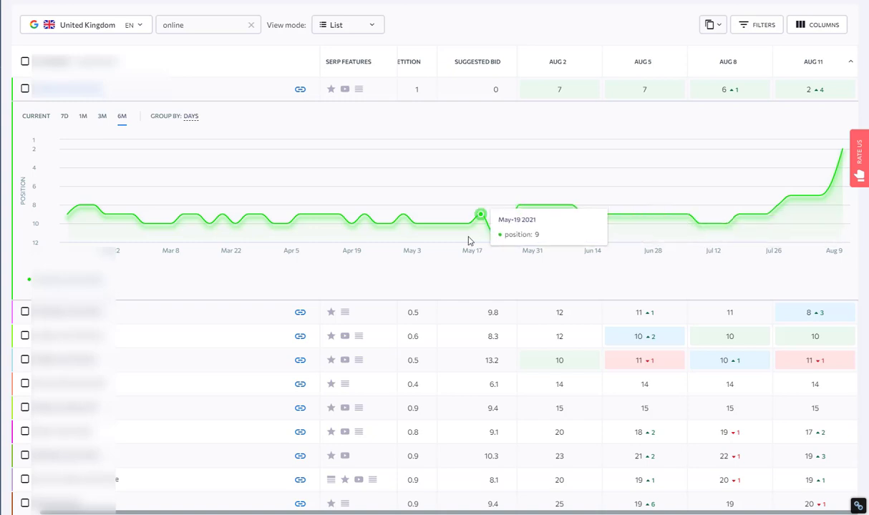
- Sort the SE Ranking keyword table by the Competition column
{"action": "left_click", "coordinate": [408, 63]}
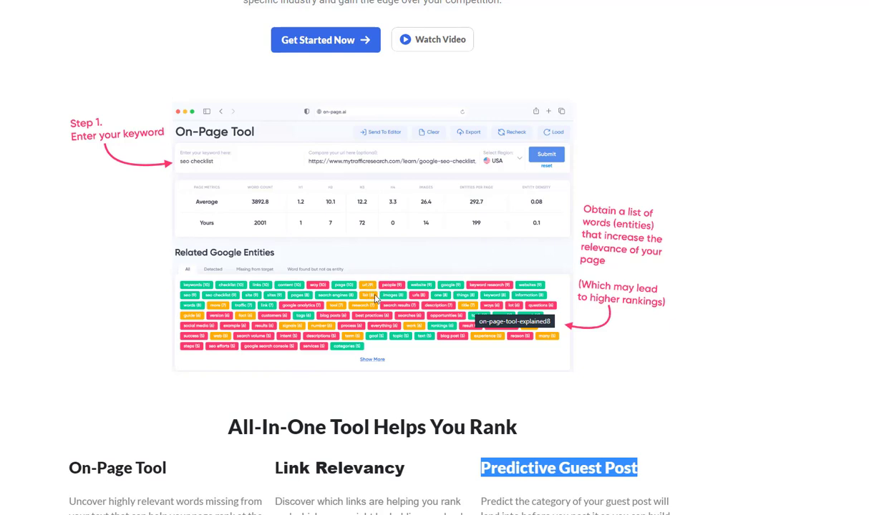
- Zoom the On-Page.ai homepage to 110% to read the Feature #3 section
{"action": "key", "text": "ctrl+plus"}
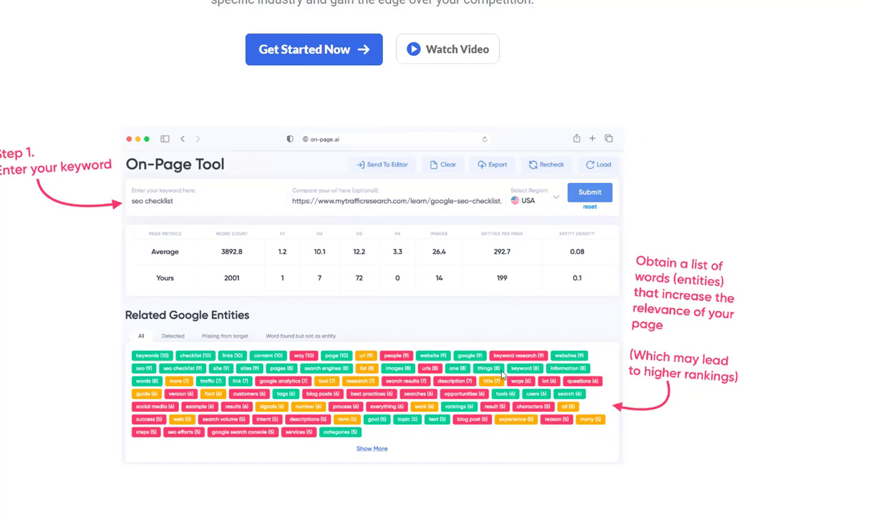
{"action": "scroll", "coordinate": [479, 308], "scroll_direction": "down", "scroll_amount": 3}
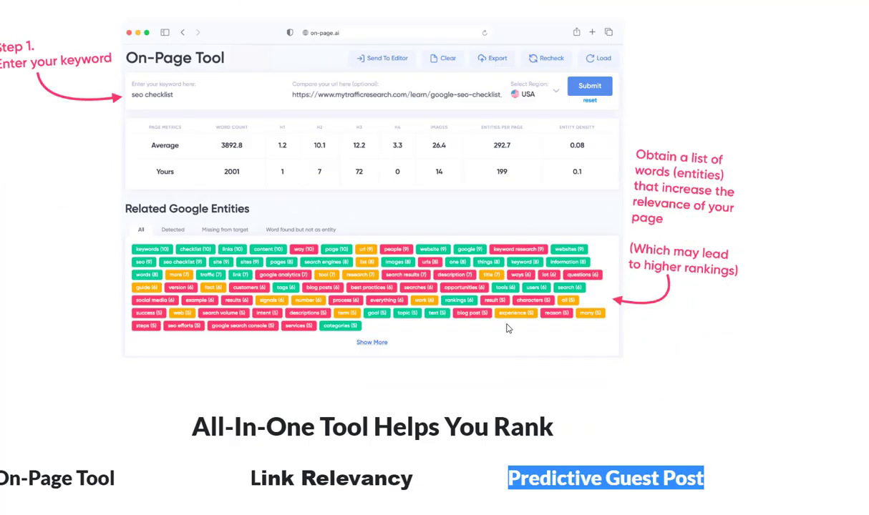
{"action": "scroll", "coordinate": [479, 307], "scroll_direction": "down", "scroll_amount": 3}
{"action": "scroll", "coordinate": [501, 322], "scroll_direction": "down", "scroll_amount": 3}
{"action": "scroll", "coordinate": [506, 327], "scroll_direction": "down", "scroll_amount": 3}
{"action": "scroll", "coordinate": [507, 328], "scroll_direction": "down", "scroll_amount": 2}
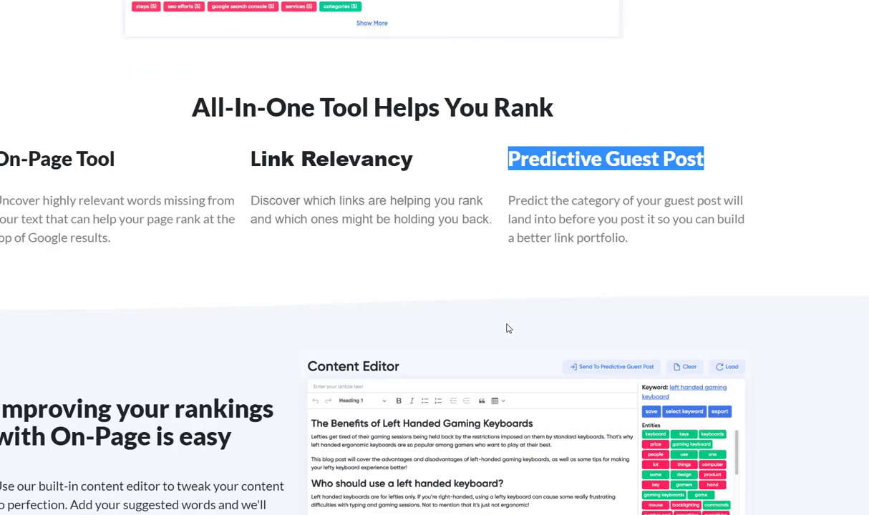
{"action": "scroll", "coordinate": [507, 328], "scroll_direction": "down", "scroll_amount": 2}
{"action": "scroll", "coordinate": [507, 328], "scroll_direction": "down", "scroll_amount": 3}
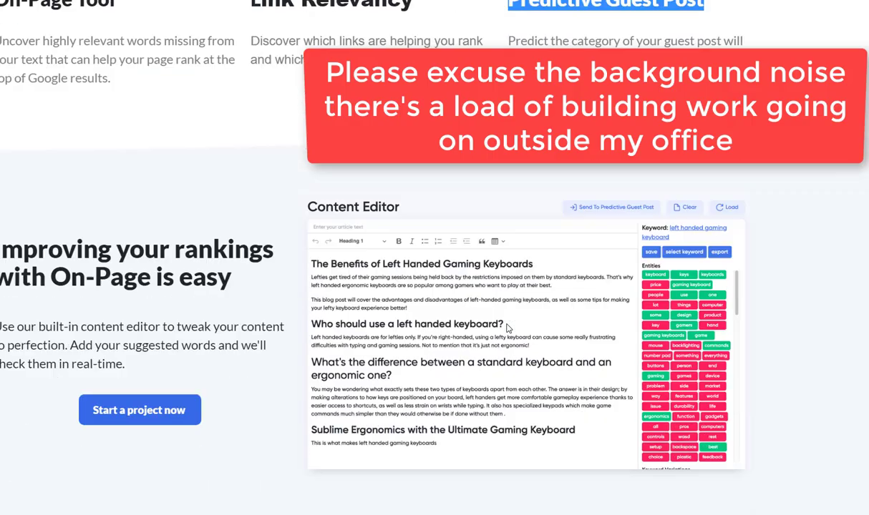
{"action": "scroll", "coordinate": [506, 328], "scroll_direction": "down", "scroll_amount": 3}
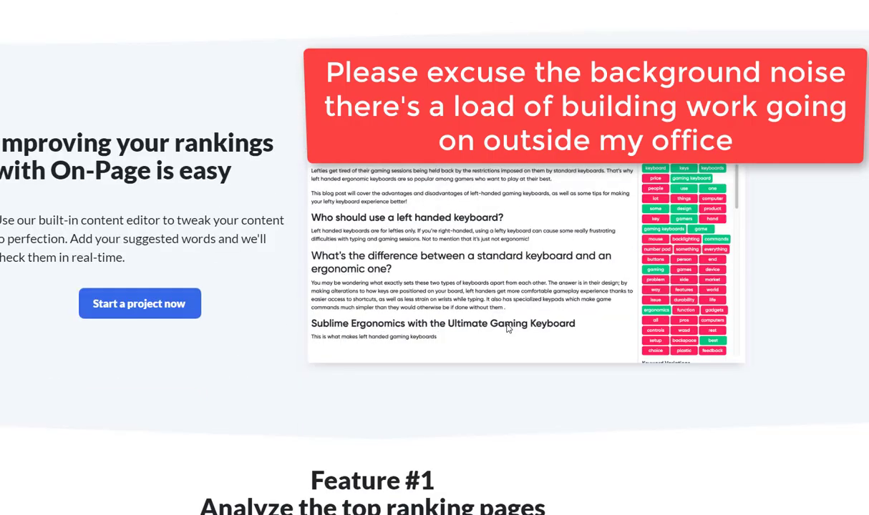
{"action": "scroll", "coordinate": [508, 328], "scroll_direction": "down", "scroll_amount": 3}
{"action": "scroll", "coordinate": [508, 315], "scroll_direction": "down", "scroll_amount": 3}
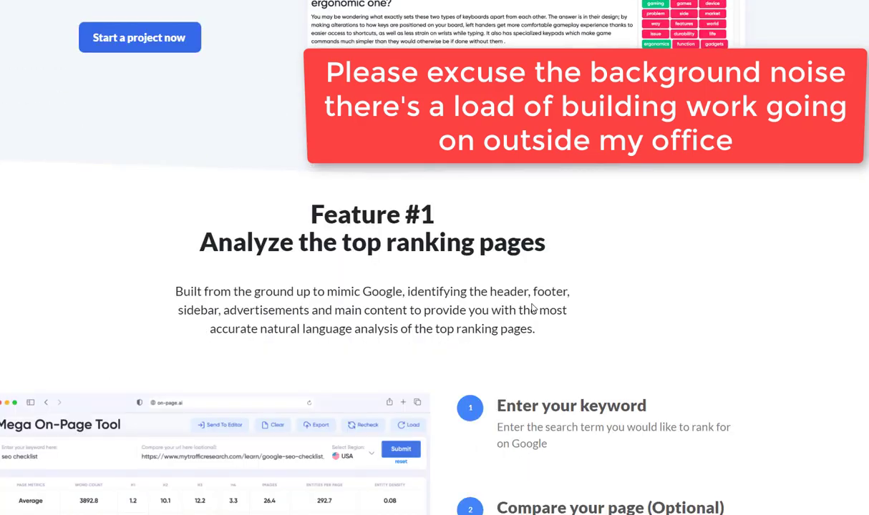
{"action": "scroll", "coordinate": [533, 308], "scroll_direction": "down", "scroll_amount": 3}
{"action": "scroll", "coordinate": [533, 307], "scroll_direction": "down", "scroll_amount": 3}
{"action": "scroll", "coordinate": [533, 308], "scroll_direction": "down", "scroll_amount": 4}
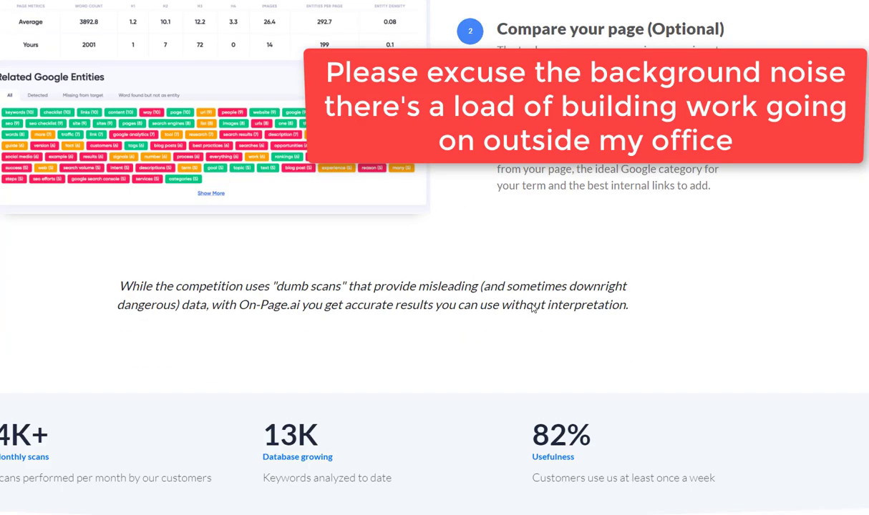
{"action": "scroll", "coordinate": [533, 308], "scroll_direction": "down", "scroll_amount": 2}
{"action": "scroll", "coordinate": [533, 308], "scroll_direction": "down", "scroll_amount": 5}
{"action": "scroll", "coordinate": [533, 307], "scroll_direction": "down", "scroll_amount": 4}
{"action": "scroll", "coordinate": [533, 308], "scroll_direction": "down", "scroll_amount": 2}
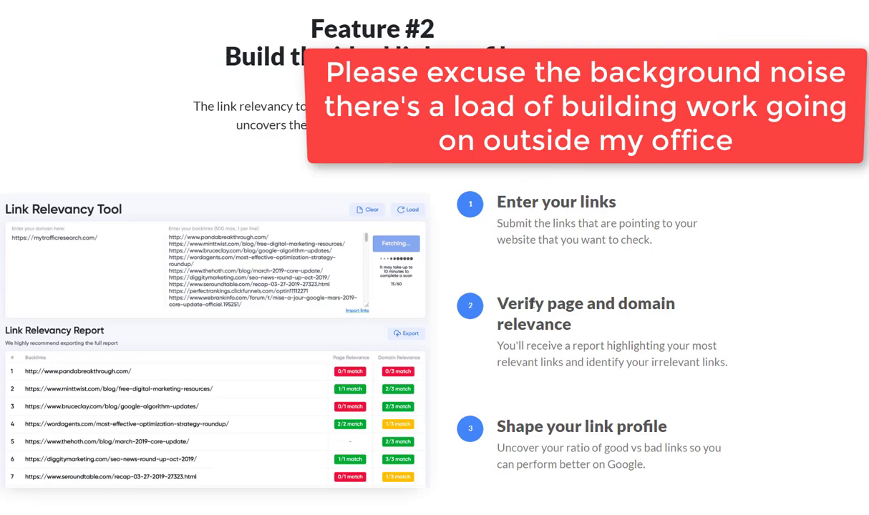
{"action": "scroll", "coordinate": [533, 308], "scroll_direction": "down", "scroll_amount": 3}
{"action": "scroll", "coordinate": [533, 307], "scroll_direction": "down", "scroll_amount": 3}
{"action": "scroll", "coordinate": [533, 308], "scroll_direction": "down", "scroll_amount": 3}
{"action": "scroll", "coordinate": [533, 307], "scroll_direction": "down", "scroll_amount": 3}
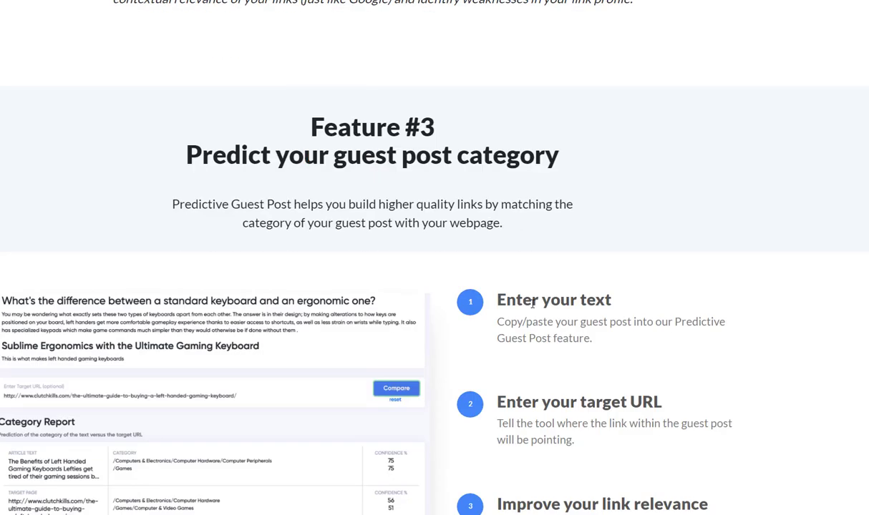
{"action": "scroll", "coordinate": [533, 305], "scroll_direction": "down", "scroll_amount": 3}
{"action": "scroll", "coordinate": [533, 306], "scroll_direction": "down", "scroll_amount": 2}
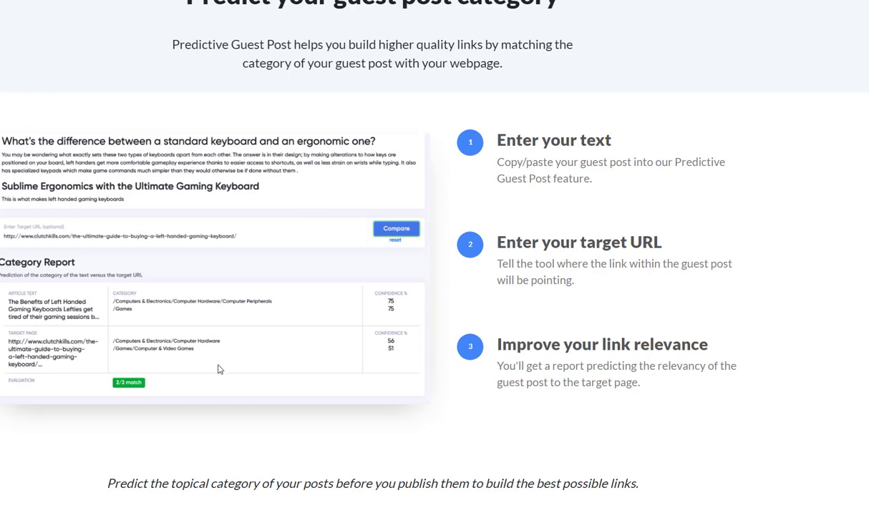